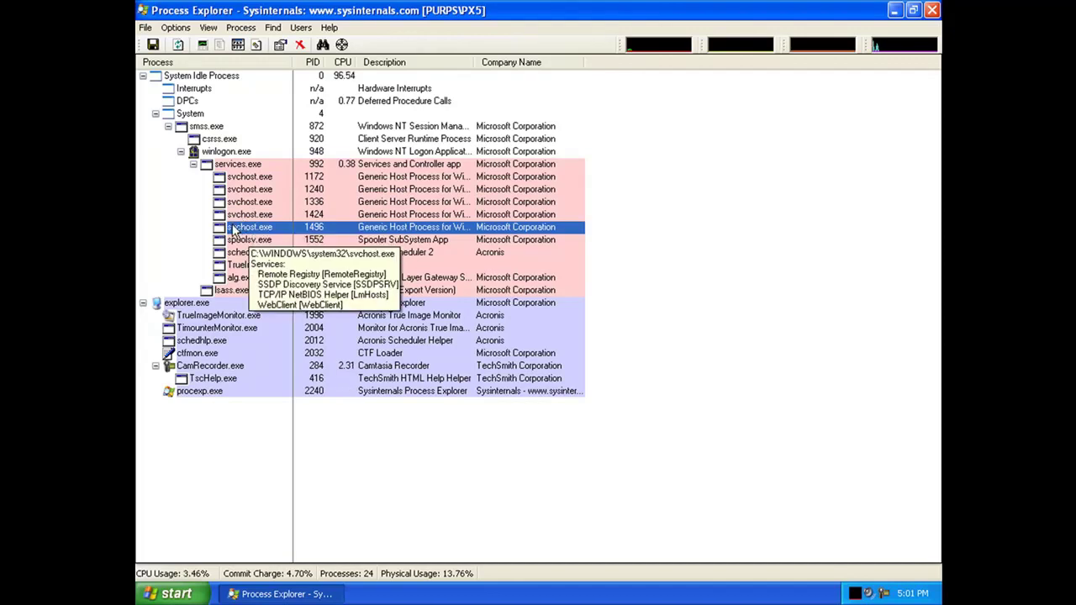
# Minimize Process Explorer, launch gmer.exe from Start, and maximize the GMER window
pyautogui.moveTo(235, 195)
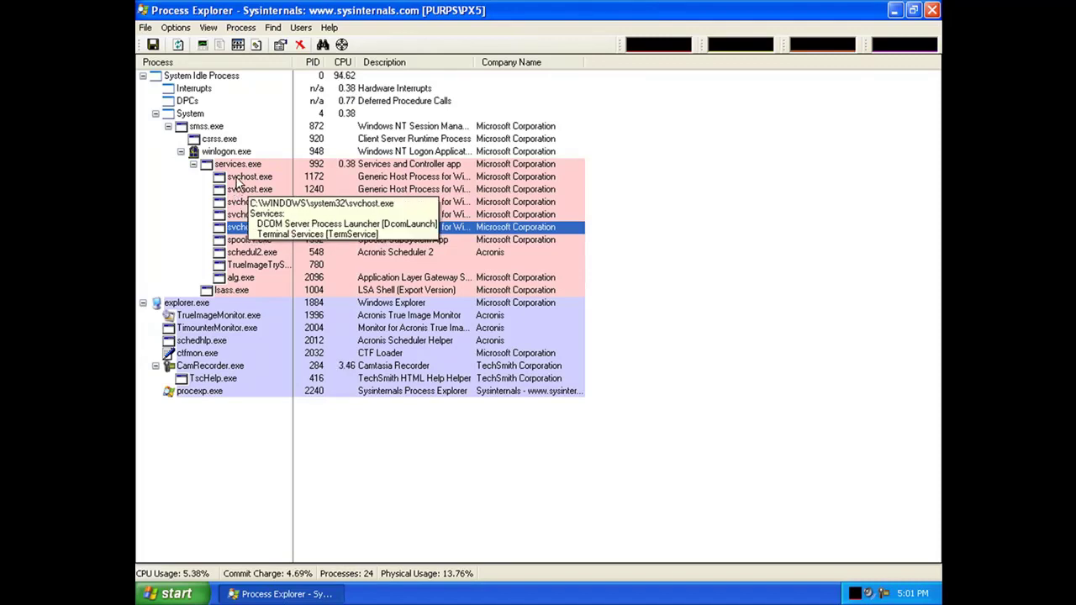
pyautogui.moveTo(896, 38)
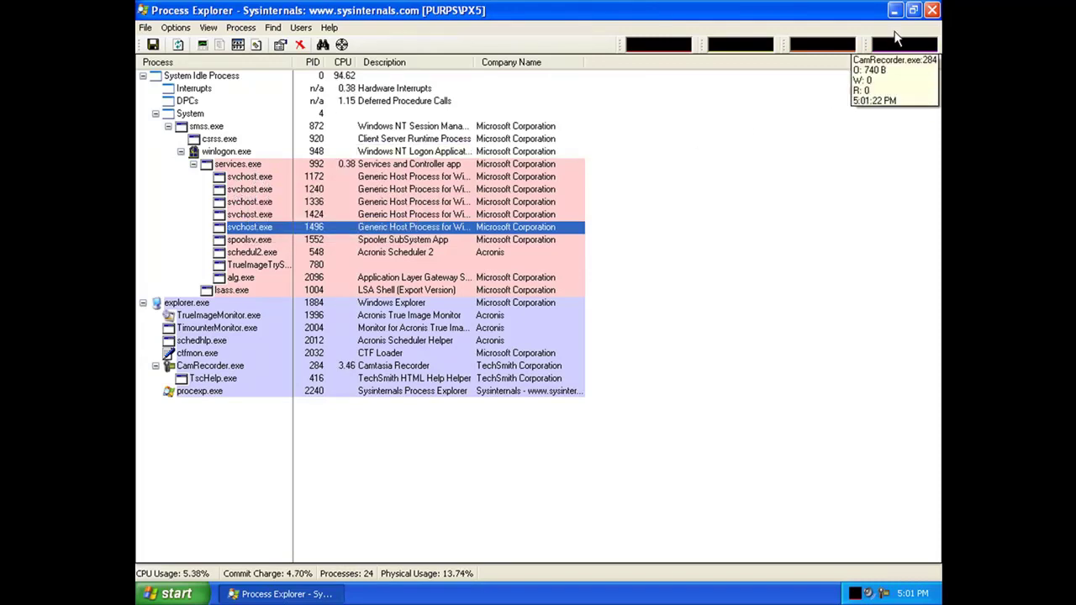
pyautogui.click(894, 10)
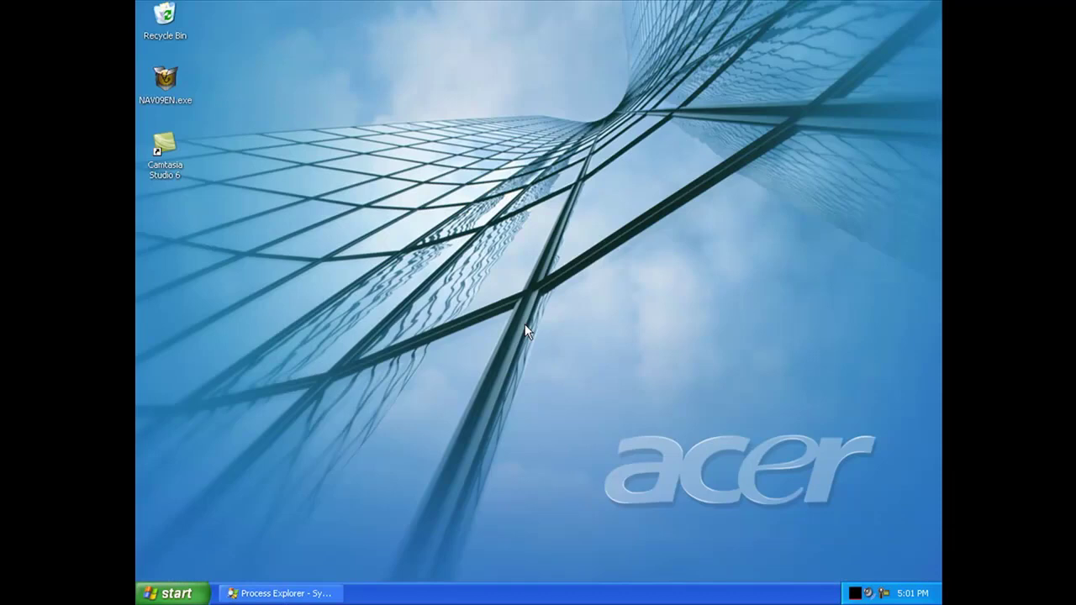
pyautogui.click(209, 587)
pyautogui.click(222, 327)
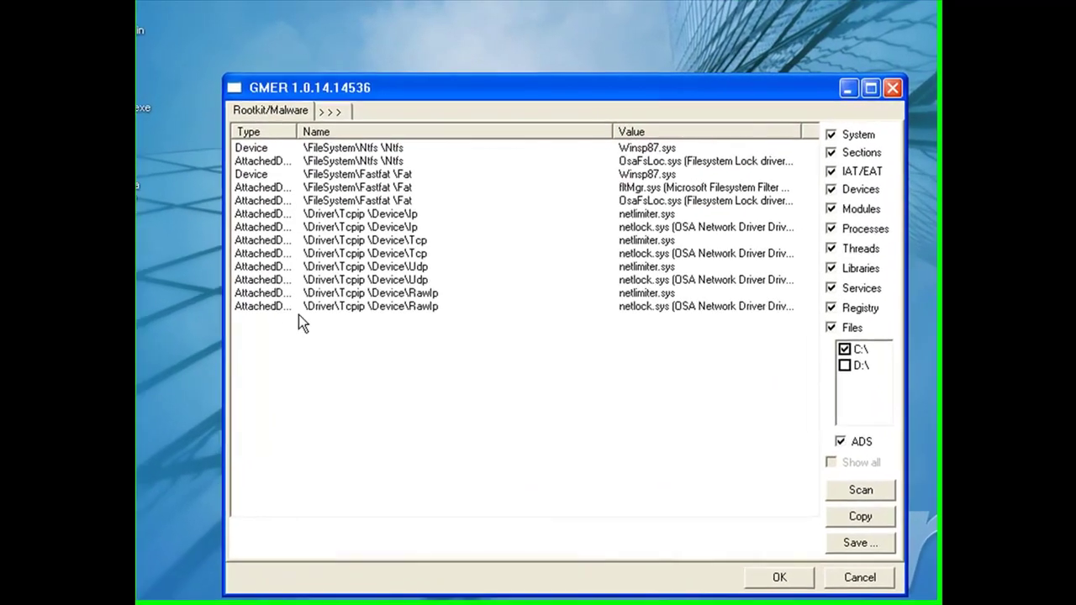
pyautogui.click(882, 88)
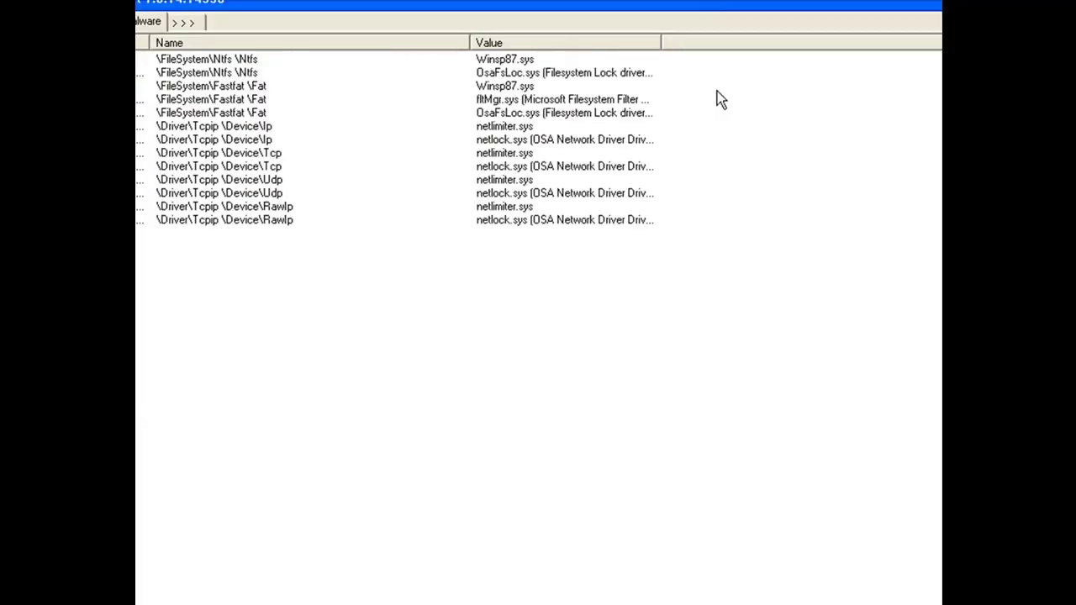
# Inspect the Ntfs and Fastfat attached entries, then select the Winsp87.sys module row
pyautogui.click(523, 61)
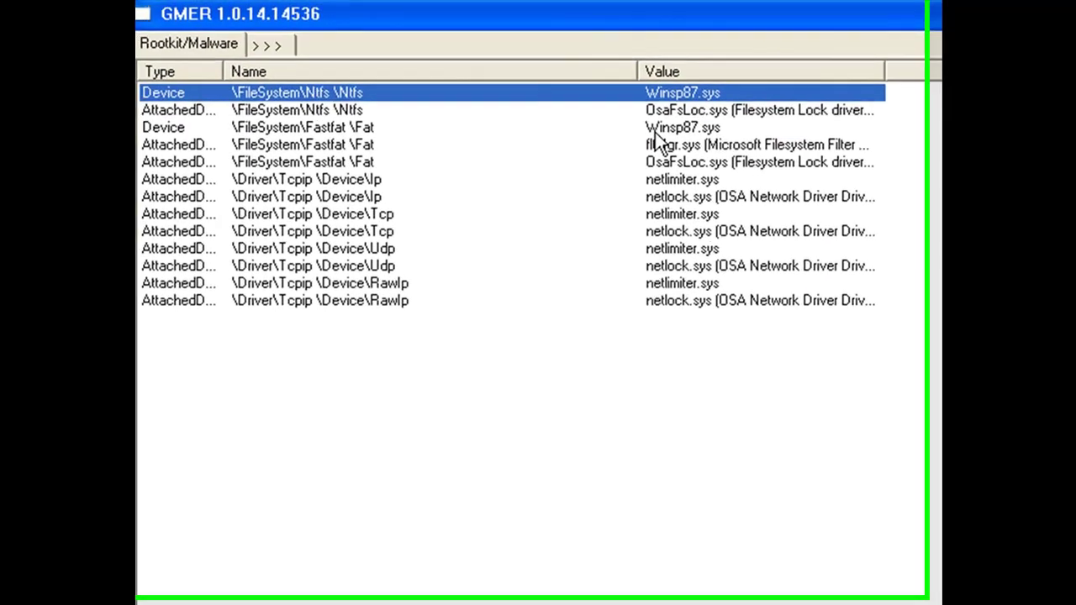
pyautogui.click(486, 88)
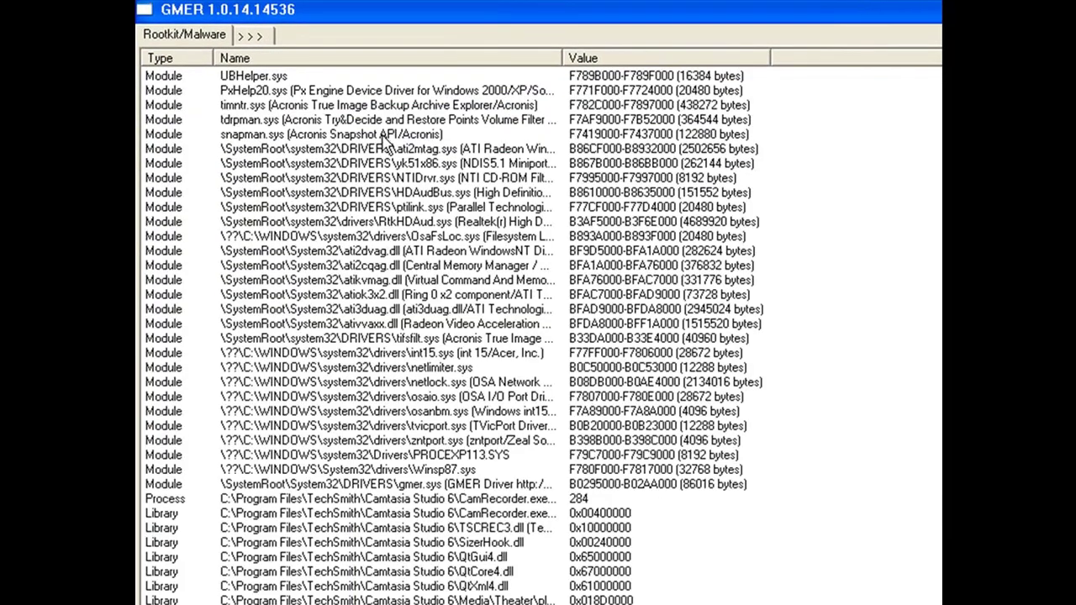
pyautogui.click(158, 472)
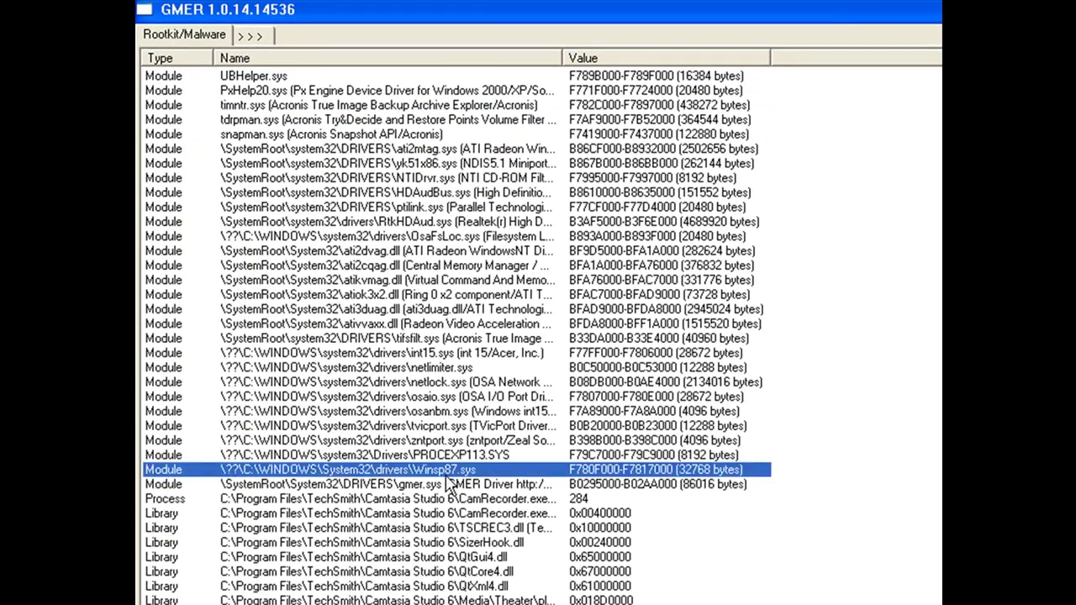
# Check the service entry with no file path and select the [BOOT] Winsp87 service row
pyautogui.scroll(-8, 450, 484)
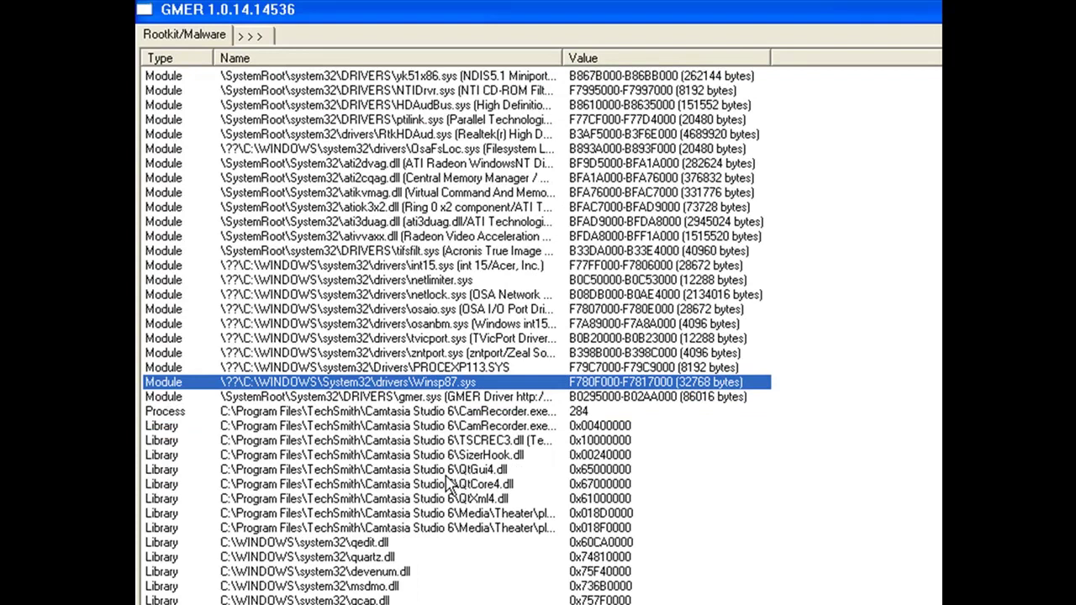
pyautogui.scroll(-4, 913, 513)
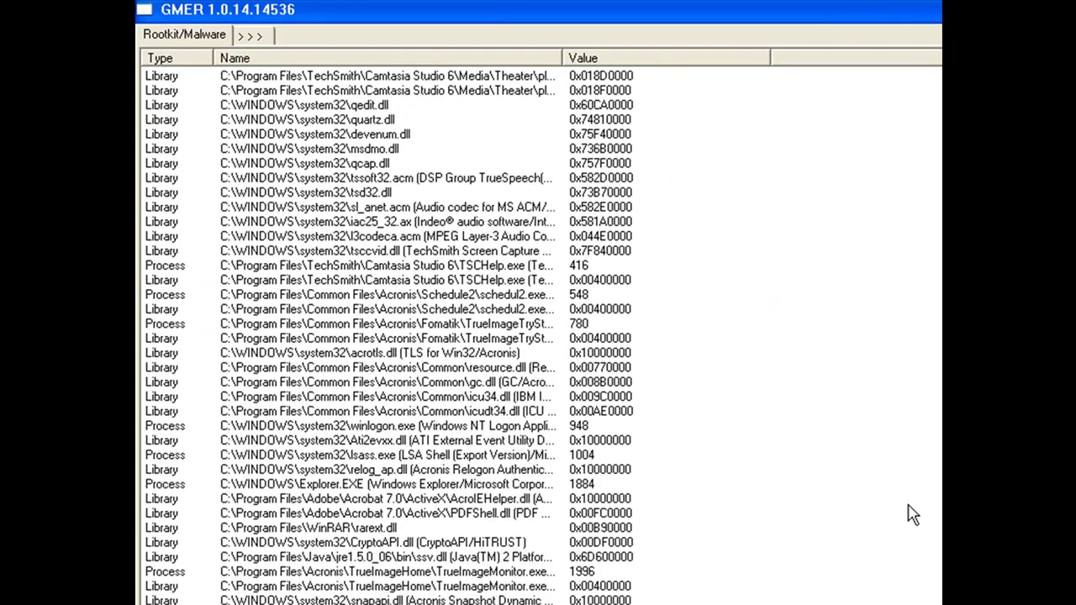
pyautogui.scroll(-7, 914, 513)
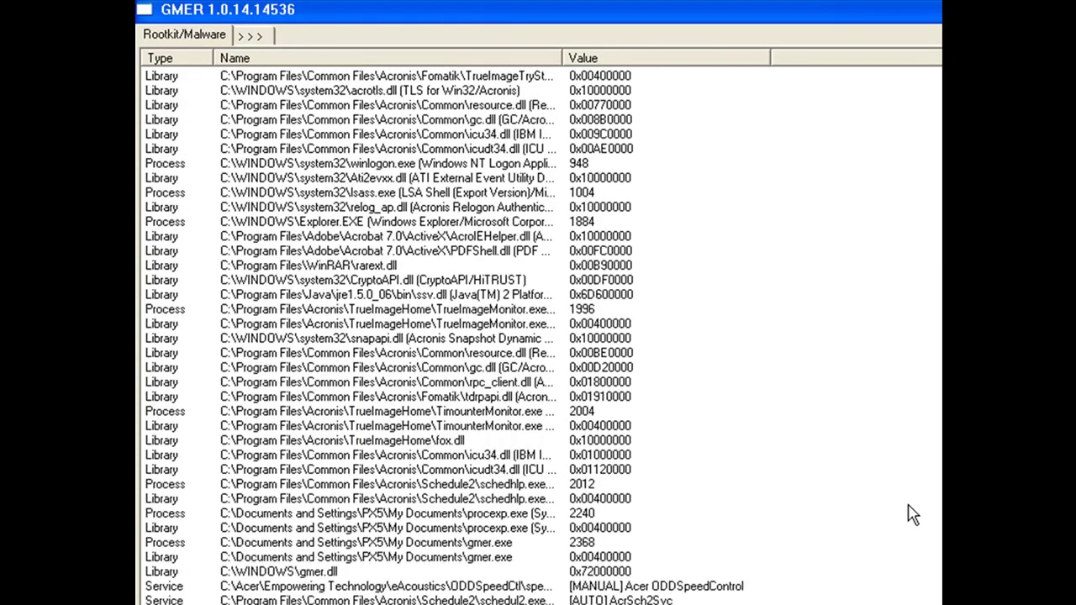
pyautogui.scroll(-3, 913, 514)
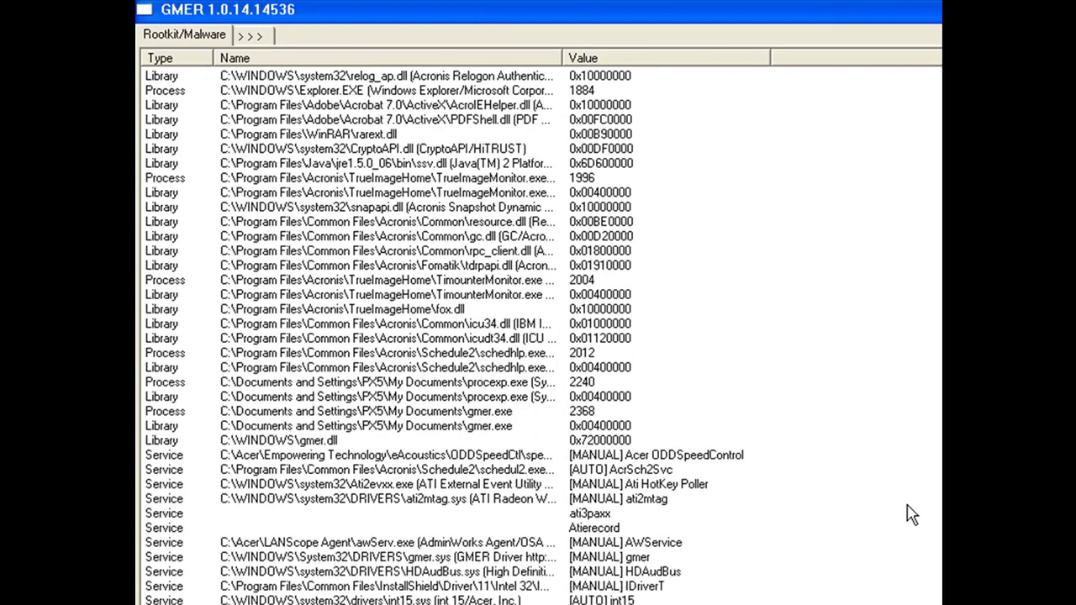
pyautogui.click(600, 472)
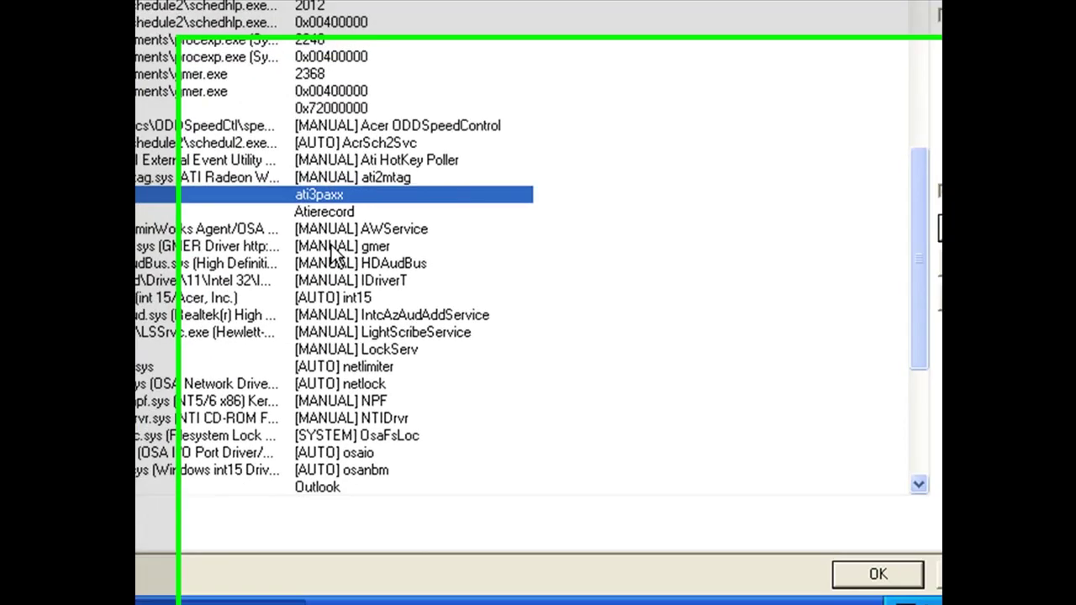
pyautogui.scroll(-5, 560, 604)
pyautogui.click(561, 604)
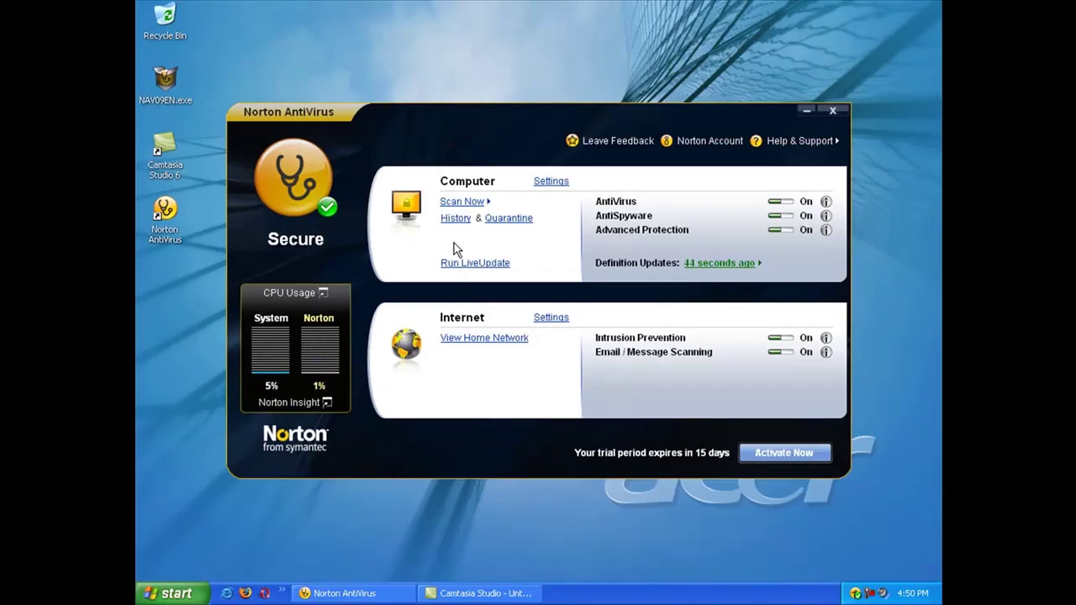
# Run a Norton Quick Scan, which finds 2 risks in 2,942 items
pyautogui.click(454, 204)
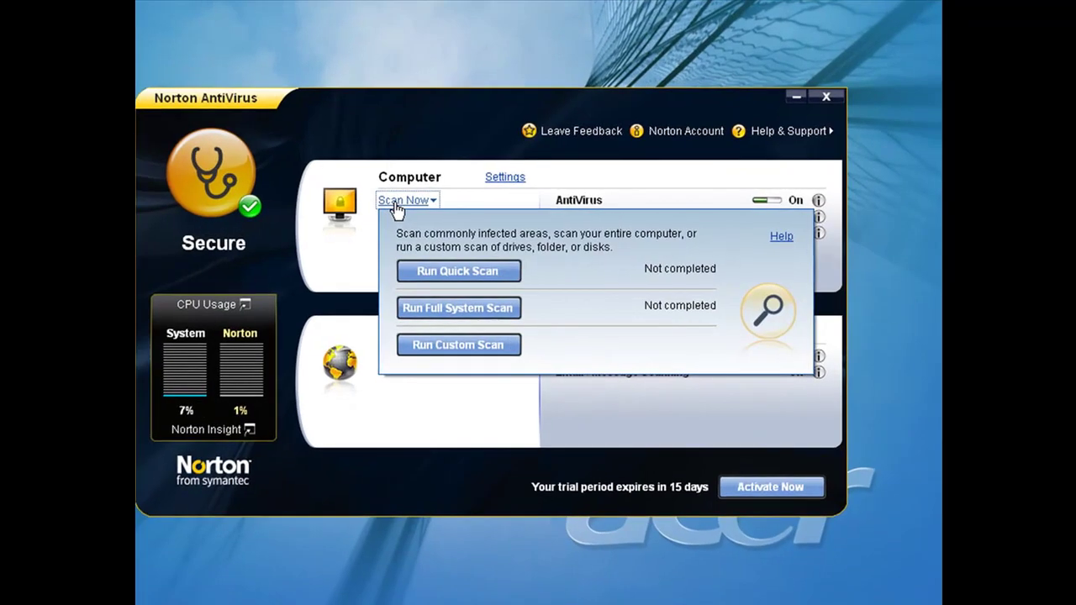
pyautogui.click(451, 273)
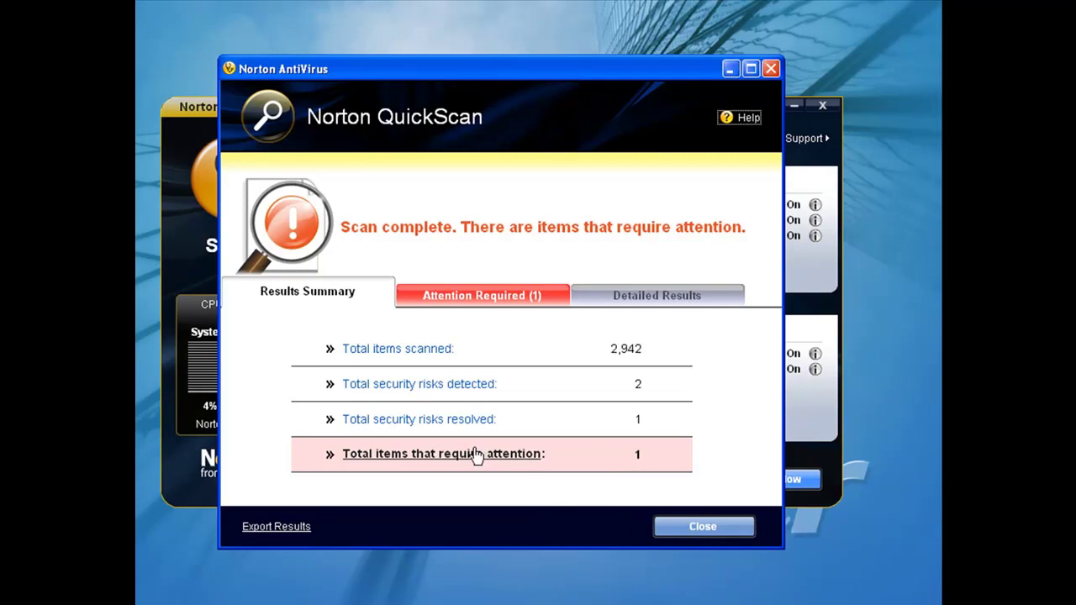
# Review the Tracking Cookie item needing attention, keeping its recommended fix action
pyautogui.click(471, 294)
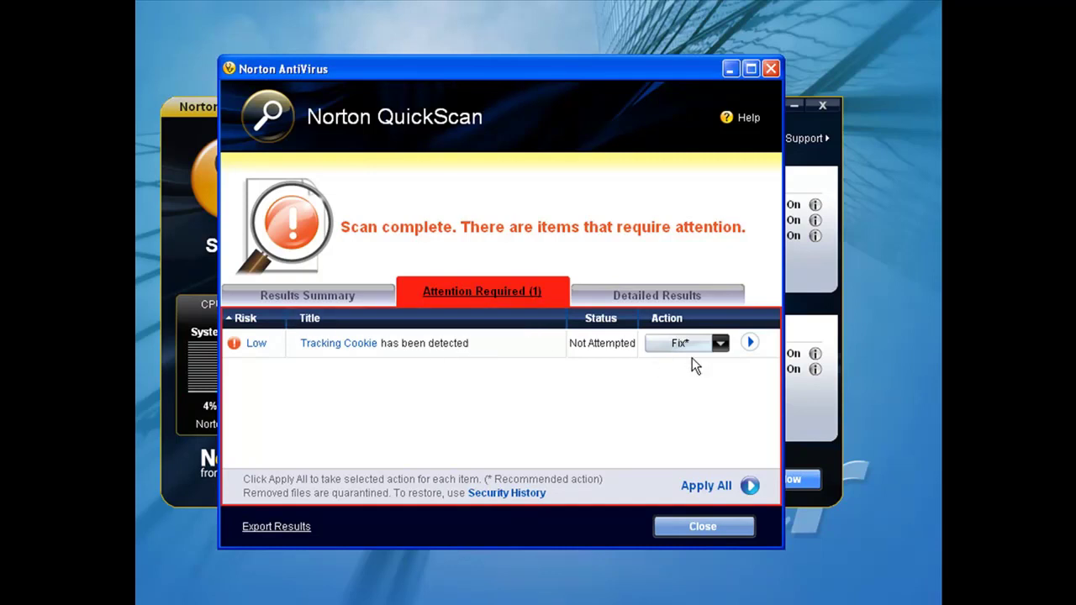
pyautogui.click(720, 346)
pyautogui.click(720, 347)
pyautogui.click(353, 344)
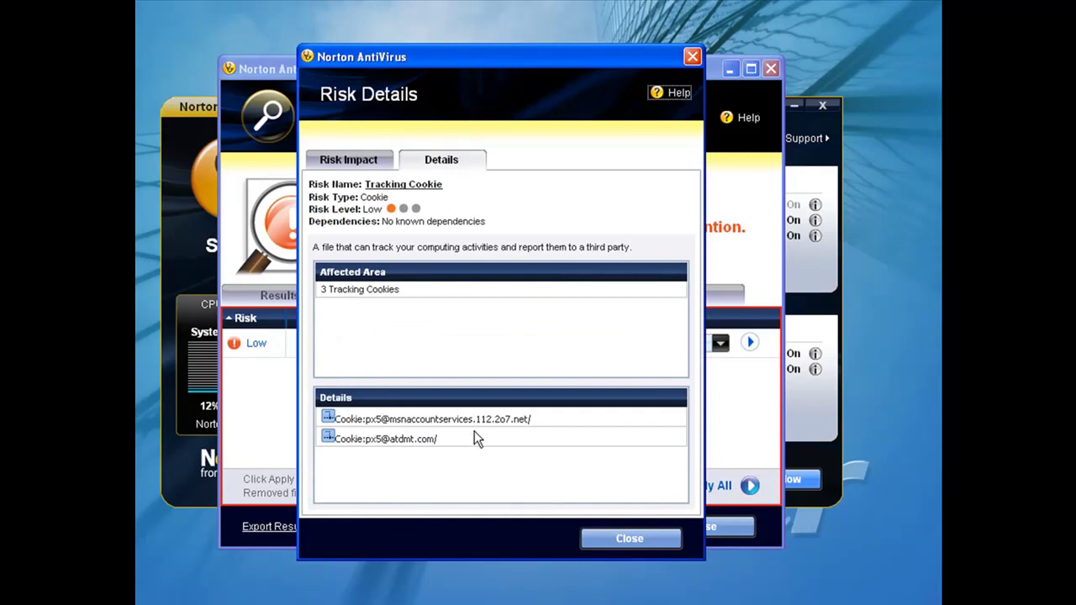
pyautogui.click(621, 541)
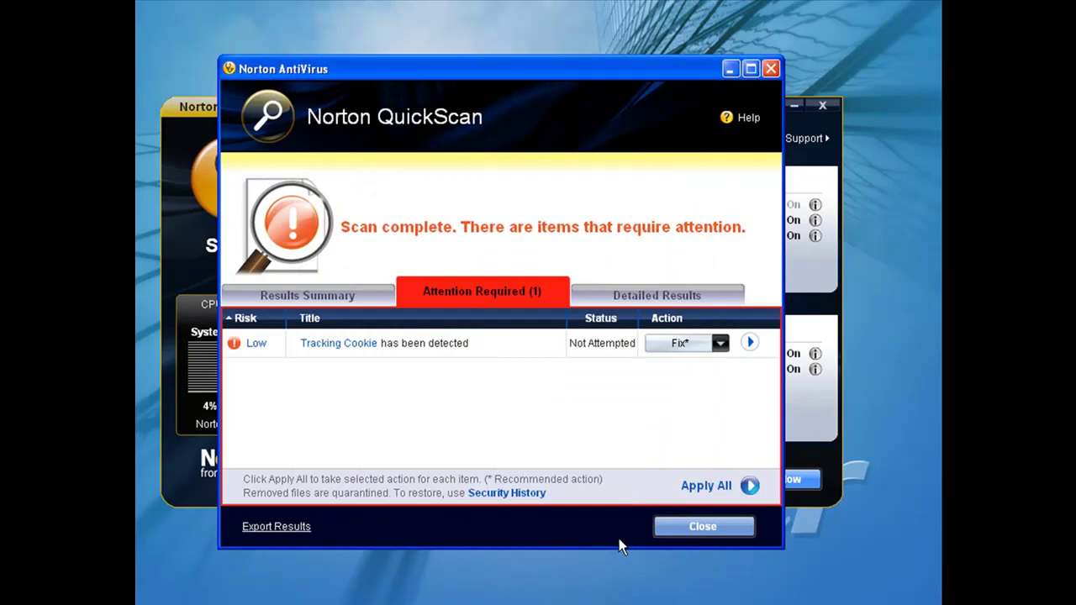
# Apply the fix to the tracking cookie and confirm its automatic removal
pyautogui.click(300, 296)
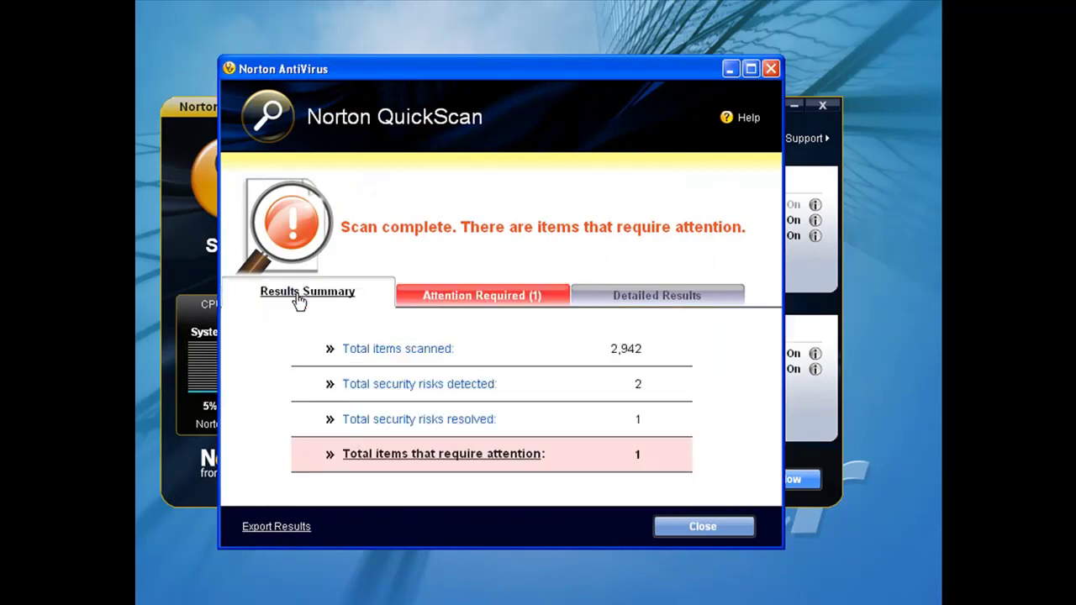
pyautogui.click(404, 456)
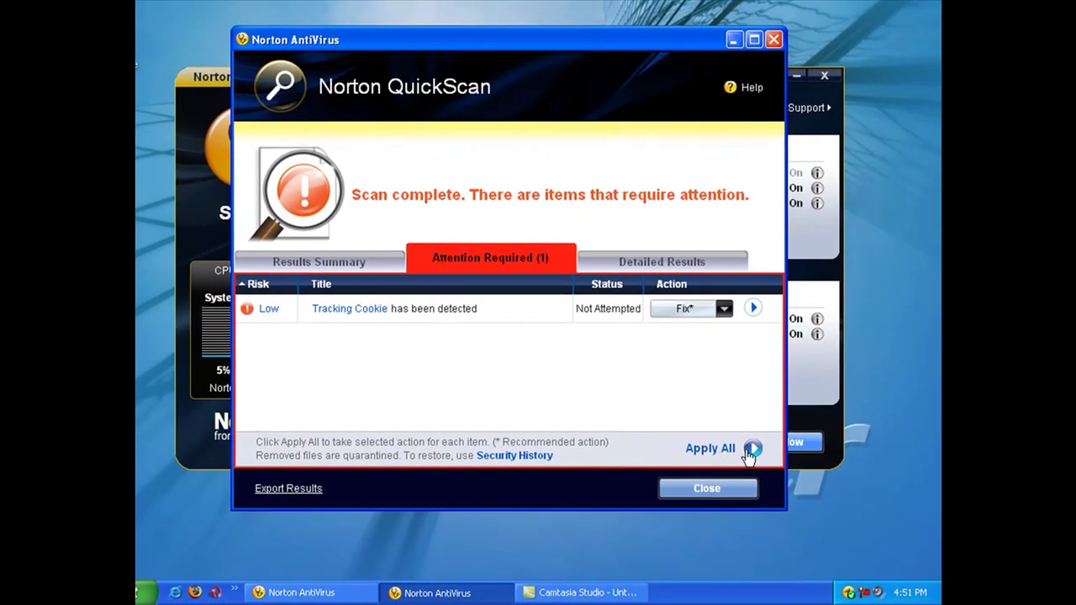
pyautogui.click(753, 448)
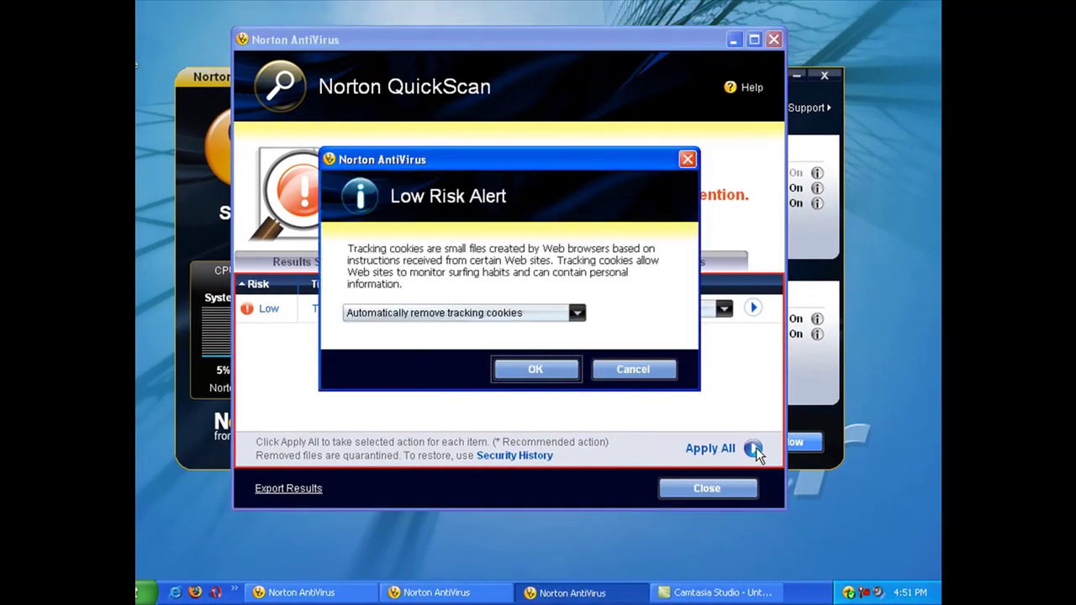
pyautogui.click(533, 370)
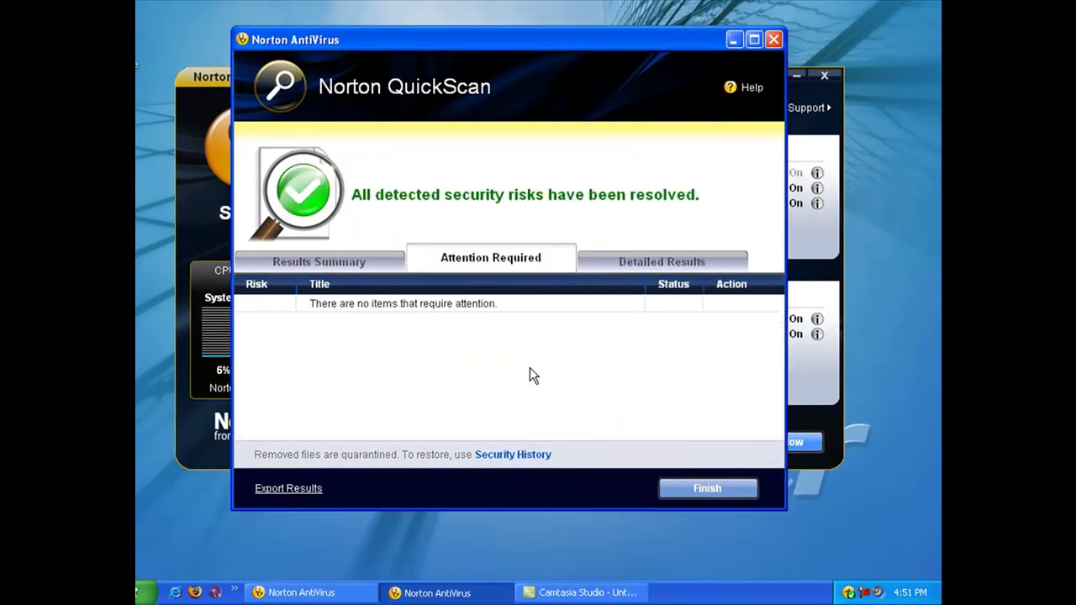
# Close the quick scan, then run a full system scan (127,864 items, 3 risks resolved) and close its results
pyautogui.click(701, 489)
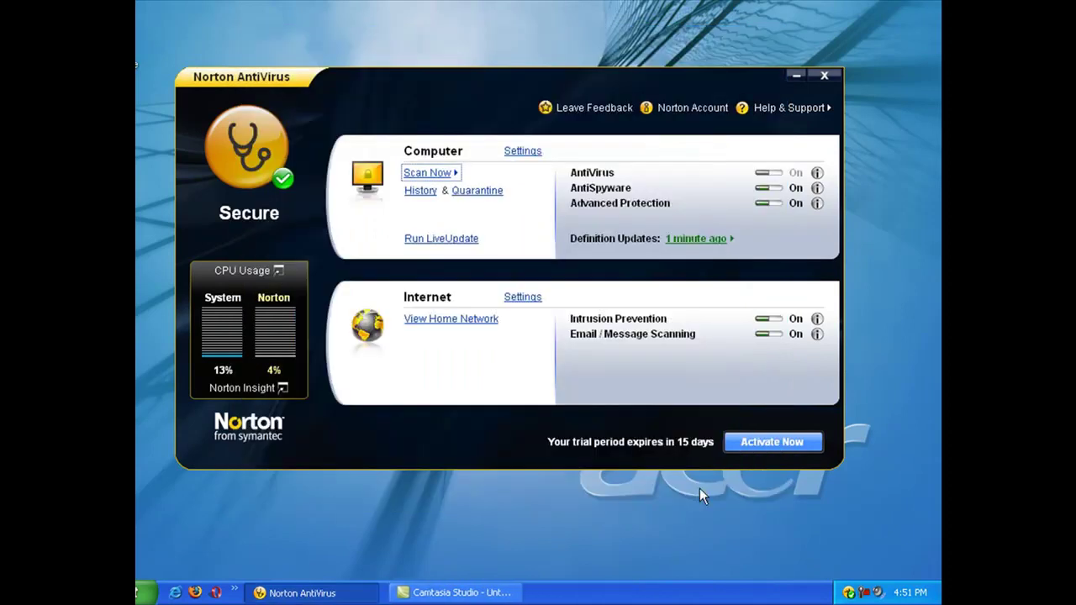
pyautogui.click(417, 177)
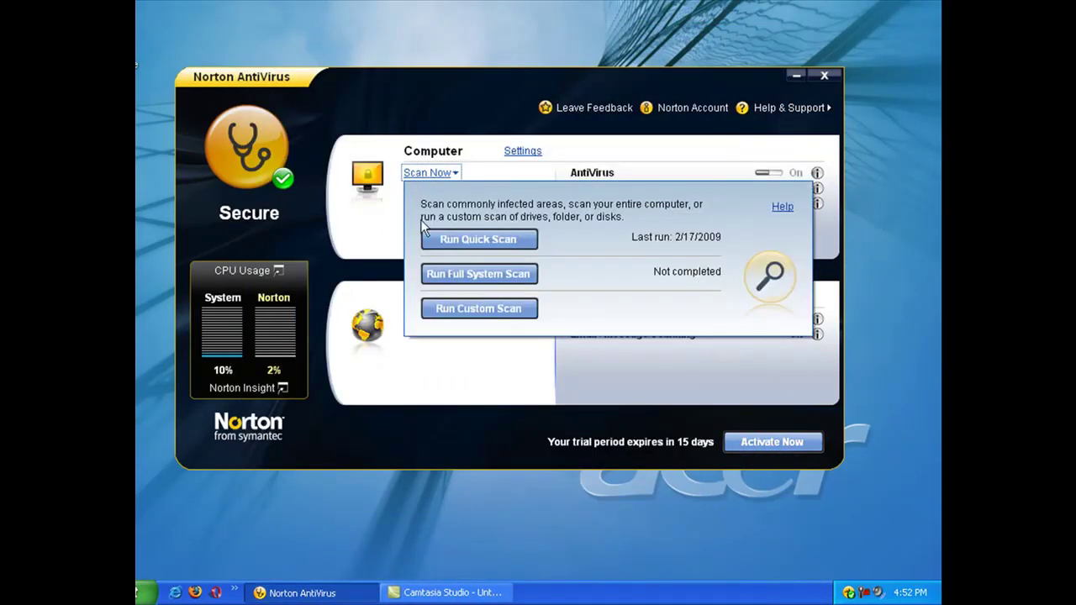
pyautogui.click(478, 274)
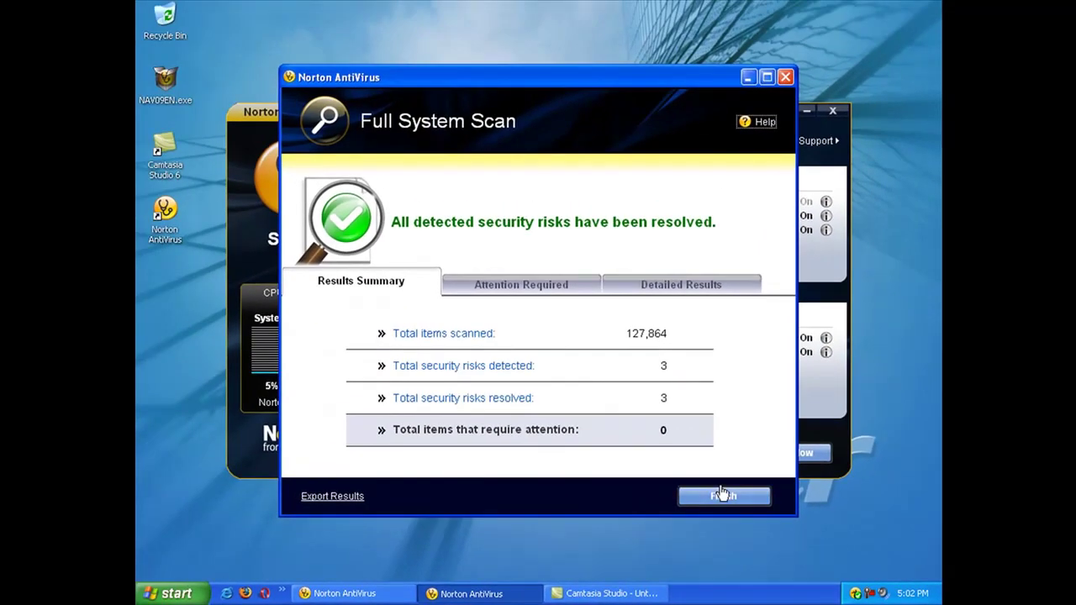
pyautogui.click(721, 495)
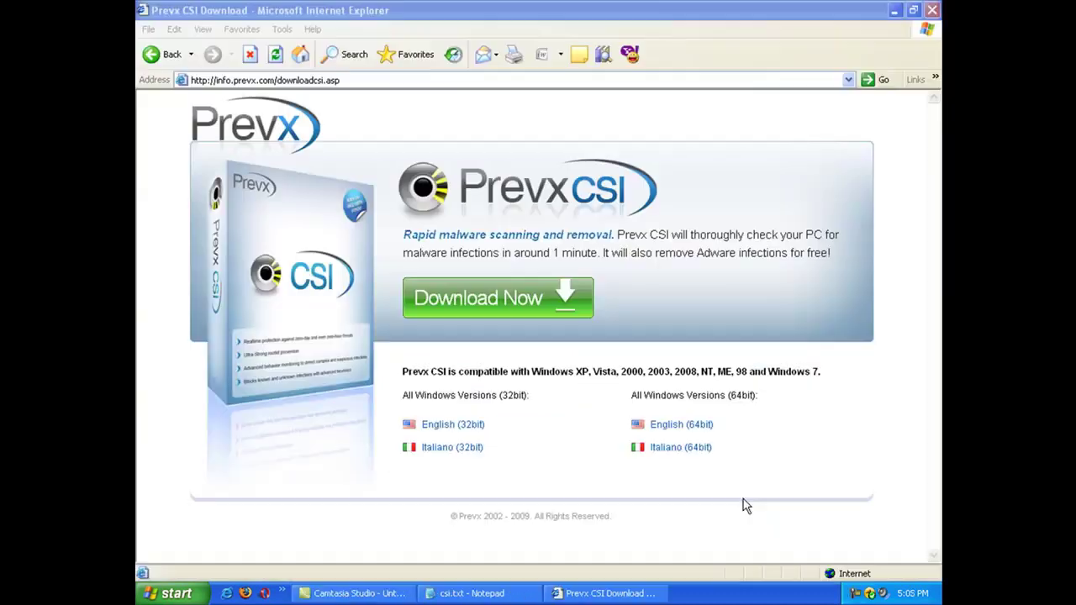
# Download the Prevx CSI installer from the Prevx page and run it
pyautogui.click(490, 303)
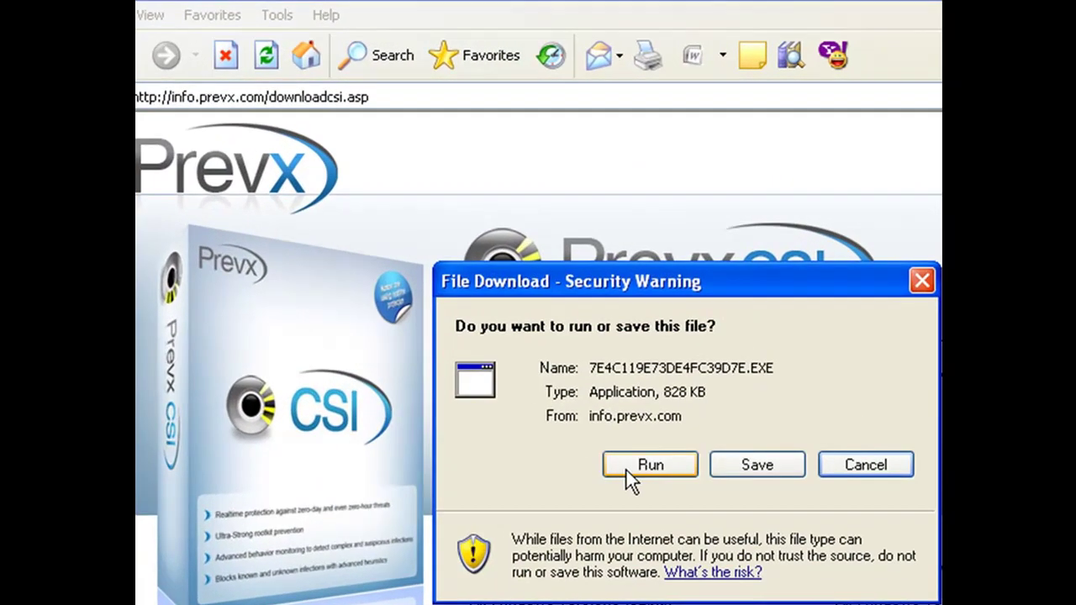
pyautogui.click(501, 312)
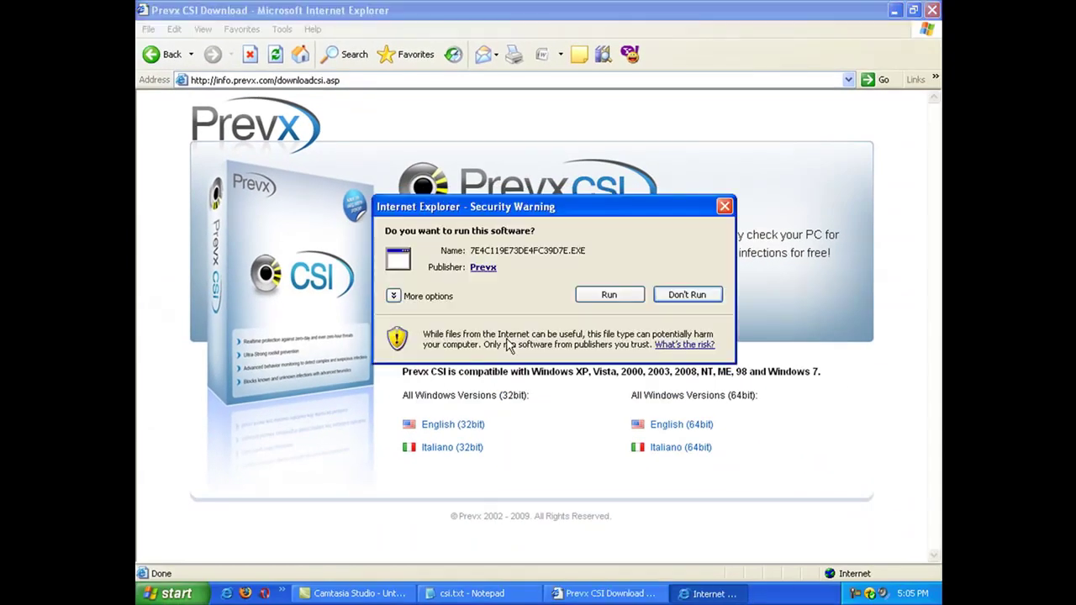
pyautogui.click(600, 300)
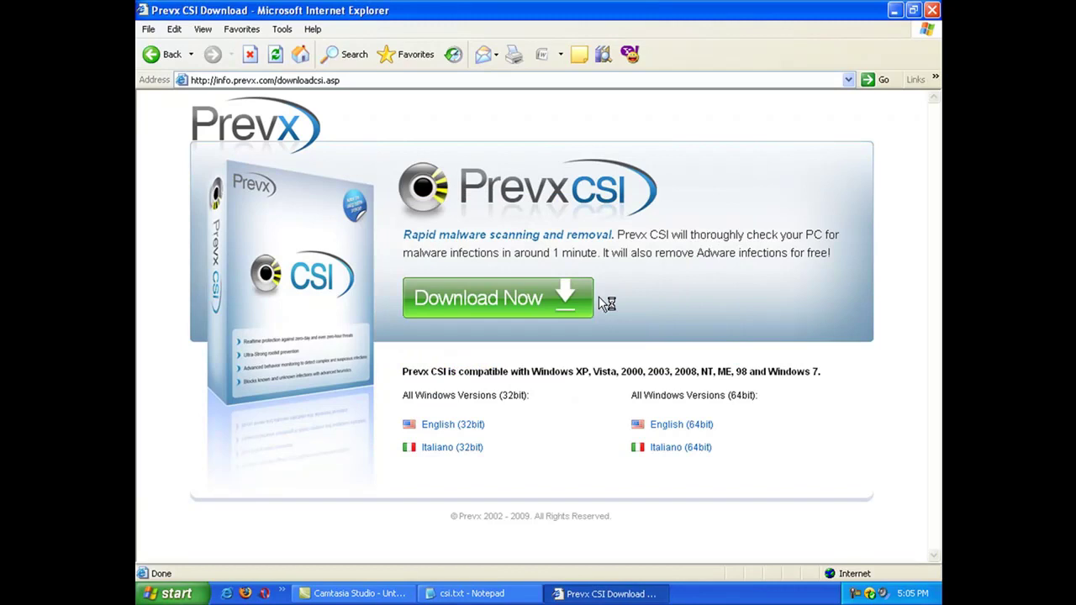
# Close Internet Explorer, accept the Prevx CSI terms, and show the installation options
pyautogui.click(933, 10)
pyautogui.click(427, 425)
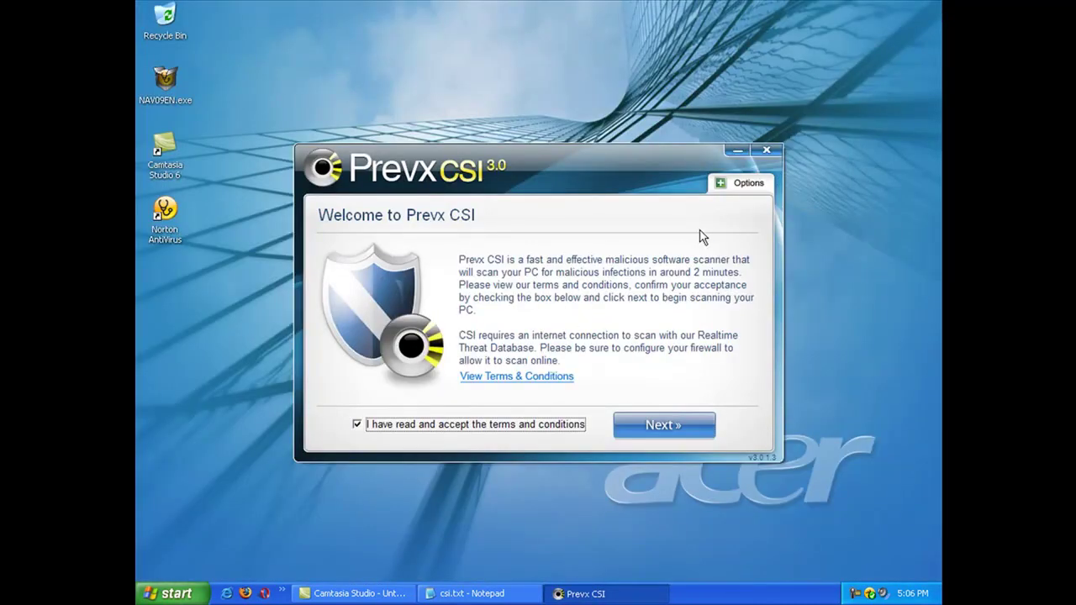
pyautogui.click(721, 192)
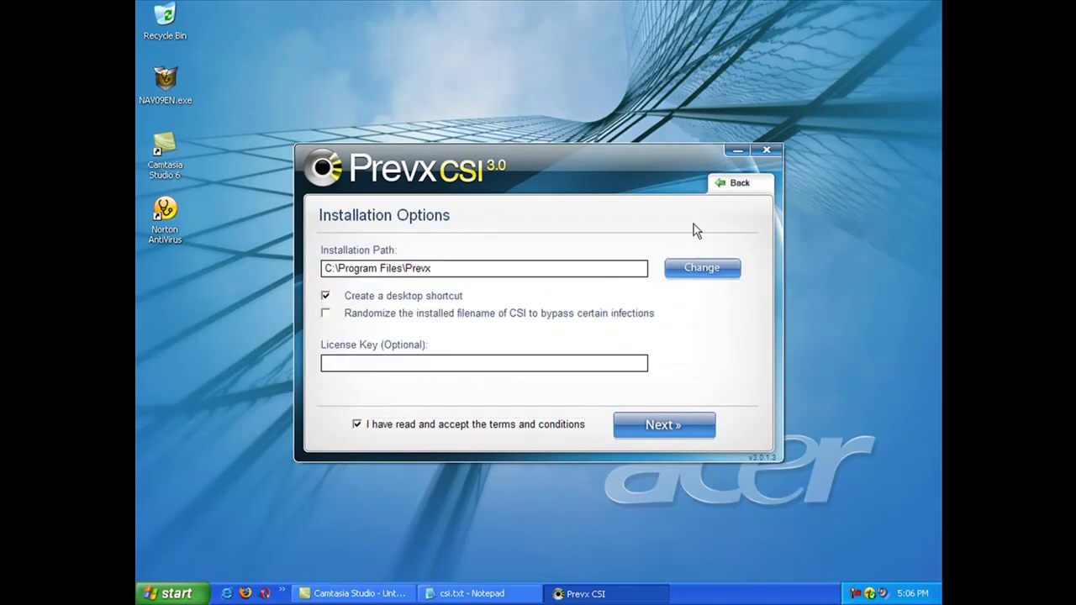
# Copy the licence key from the csi.txt note into the License Key field and continue
pyautogui.click(492, 593)
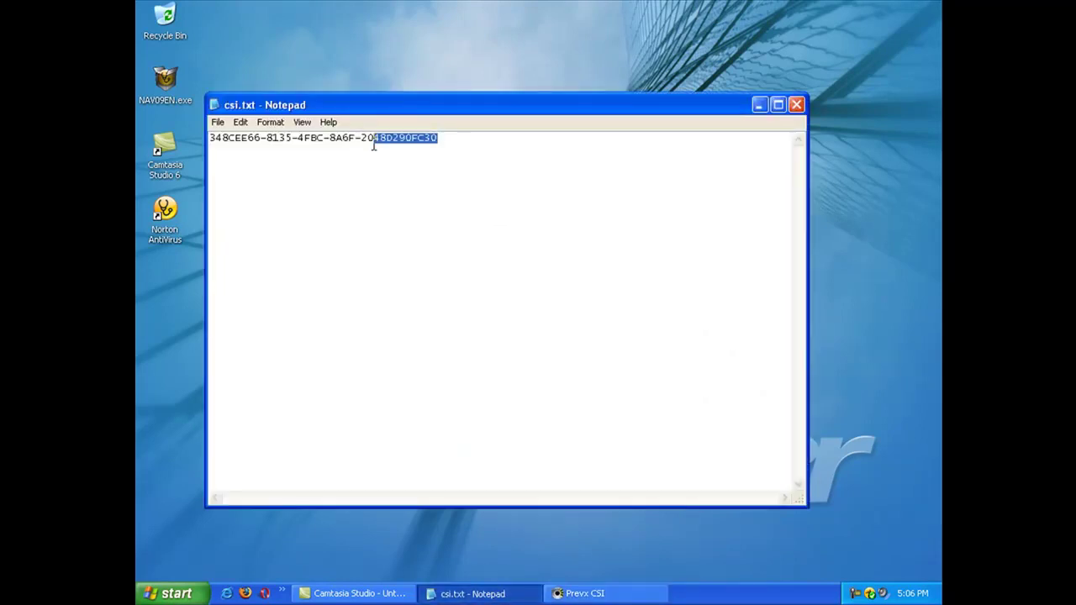
pyautogui.moveTo(374, 145); pyautogui.dragTo(210, 139)
pyautogui.rightClick(227, 141)
pyautogui.click(253, 186)
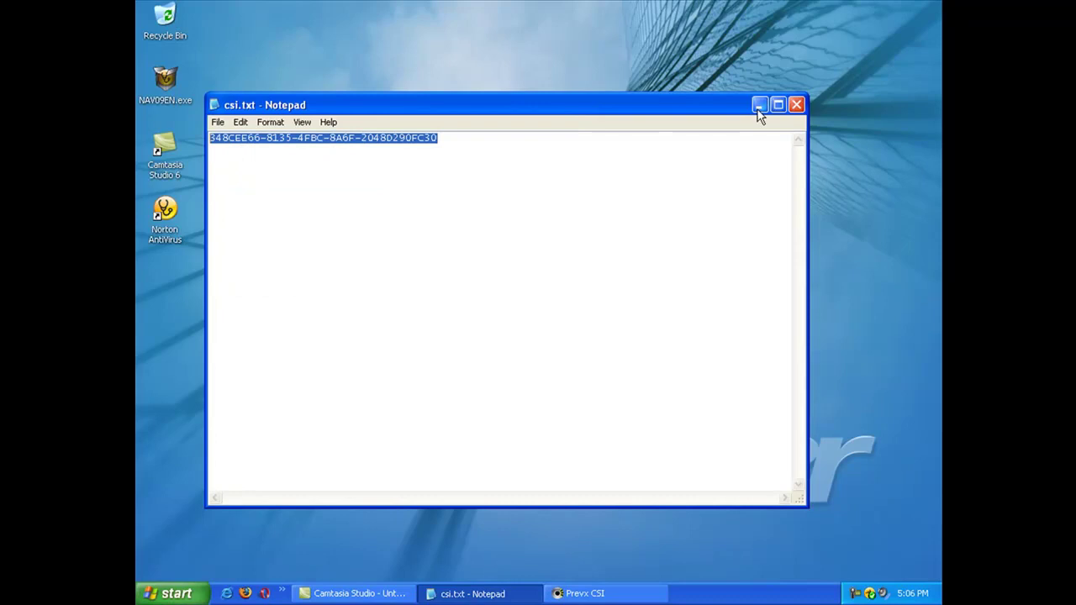
pyautogui.click(796, 105)
pyautogui.rightClick(487, 360)
pyautogui.click(518, 416)
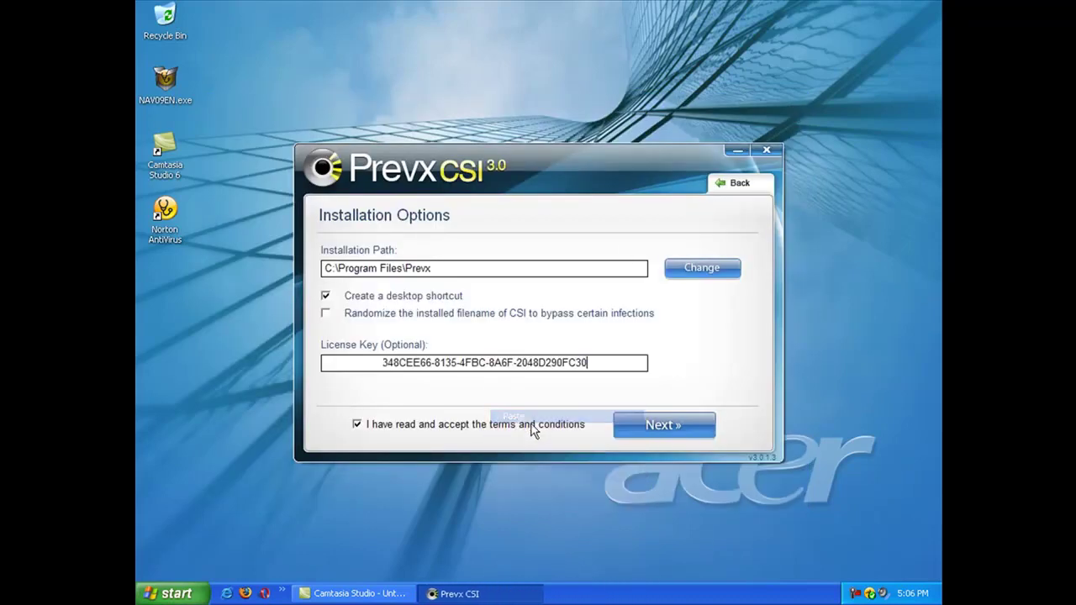
pyautogui.click(660, 427)
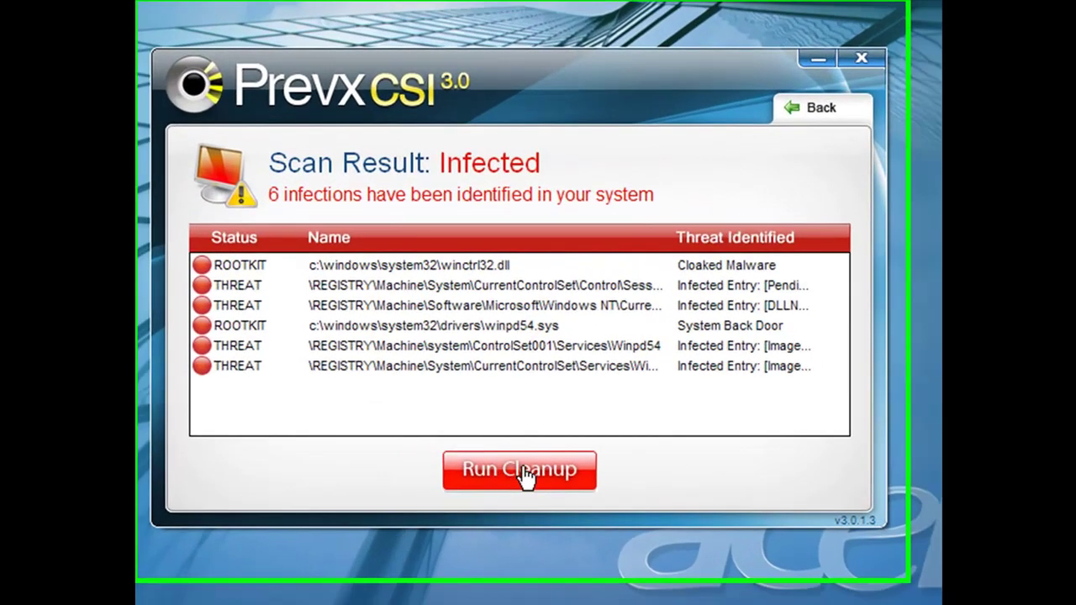
# Run the Prevx CSI cleanup wizard through to the end and accept the required reboot
pyautogui.click(525, 473)
pyautogui.click(789, 505)
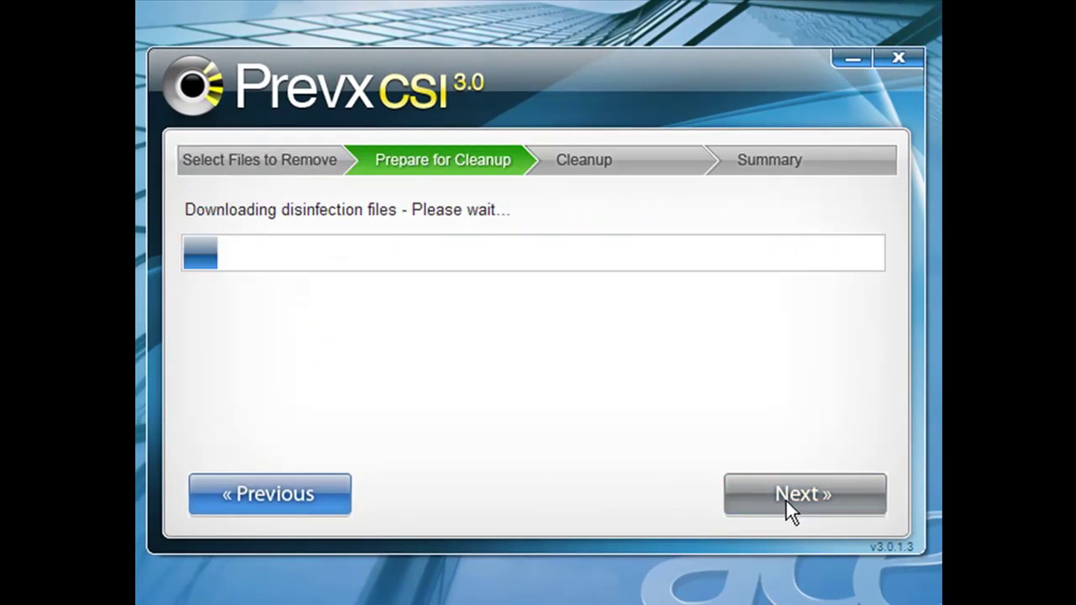
pyautogui.click(786, 502)
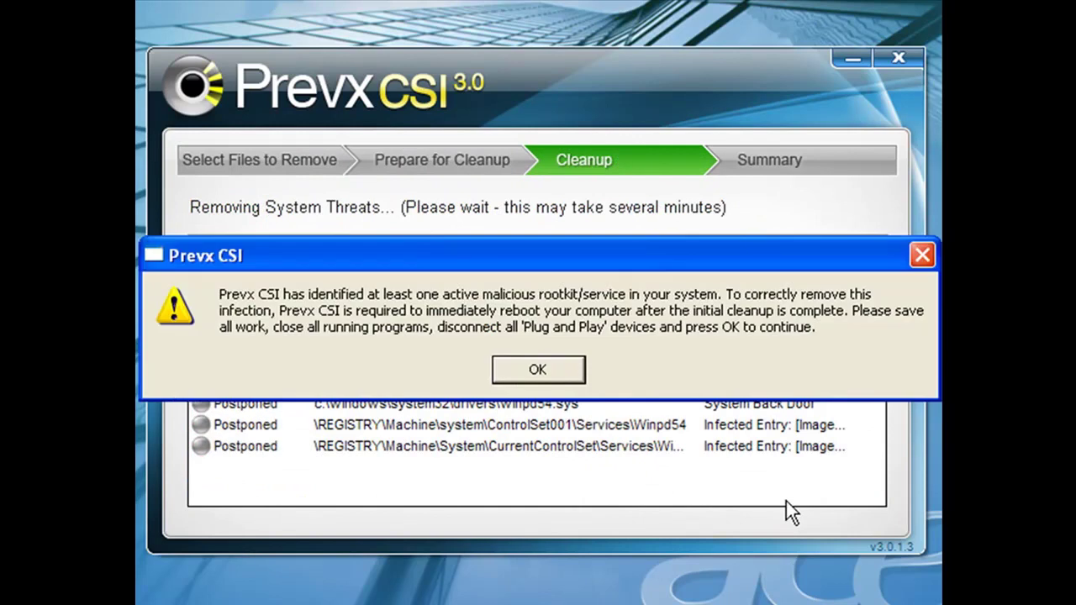
pyautogui.click(518, 366)
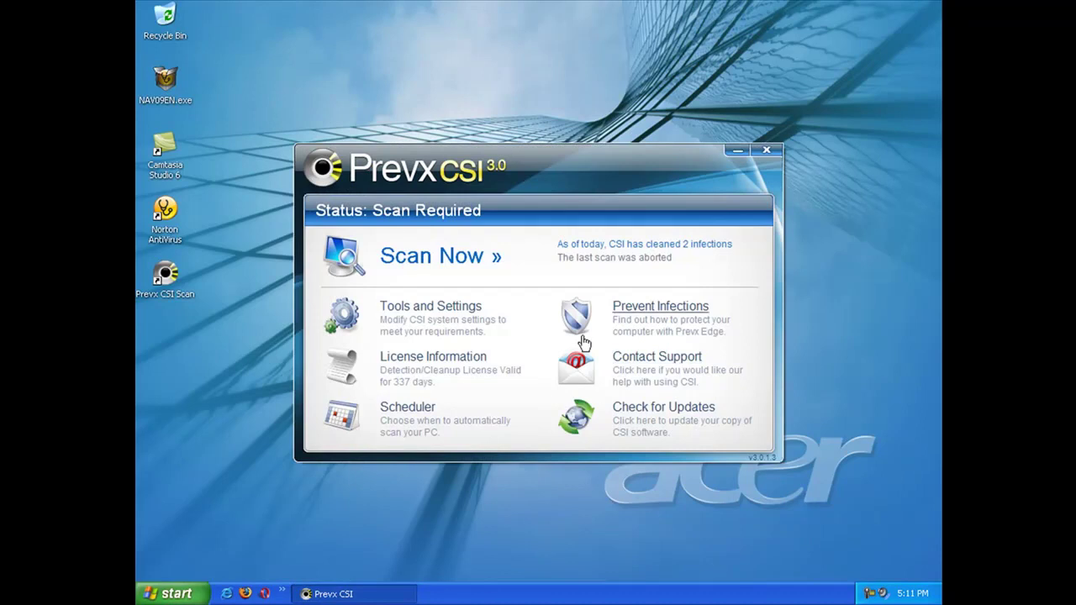
# Start a new Prevx CSI scan from the main window
pyautogui.click(448, 266)
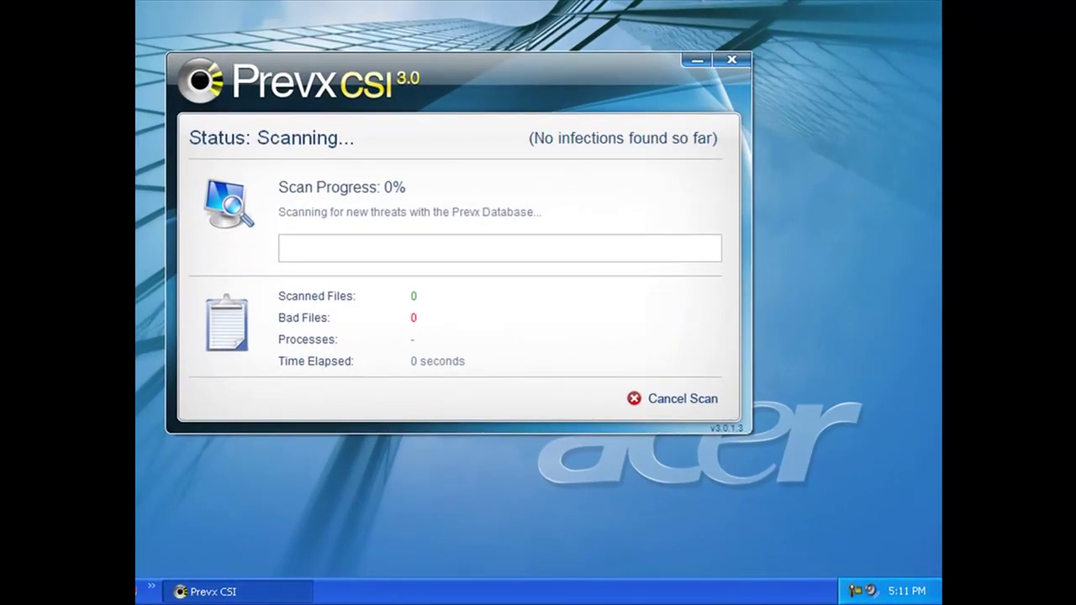